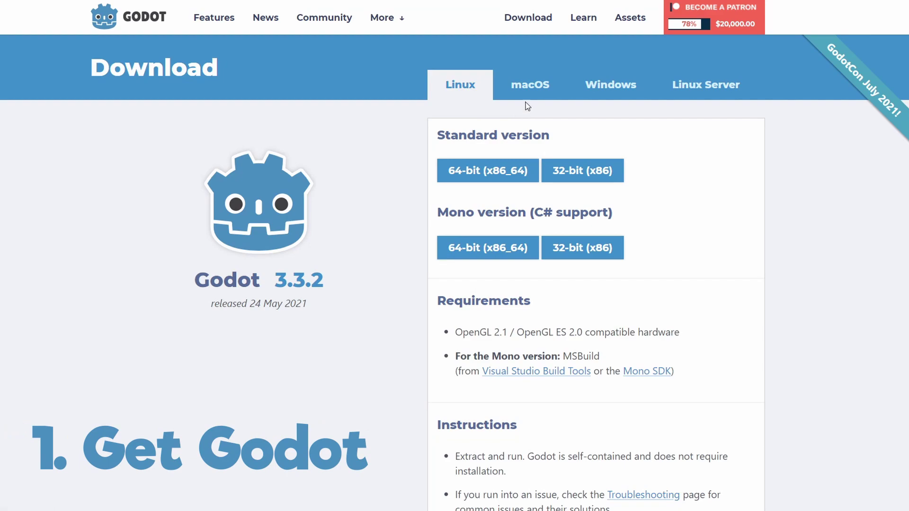
Compare Godot's macOS and Windows download options, then scroll down the Godot Steam store page.
{"action": "left_click", "coordinate": [531, 86]}
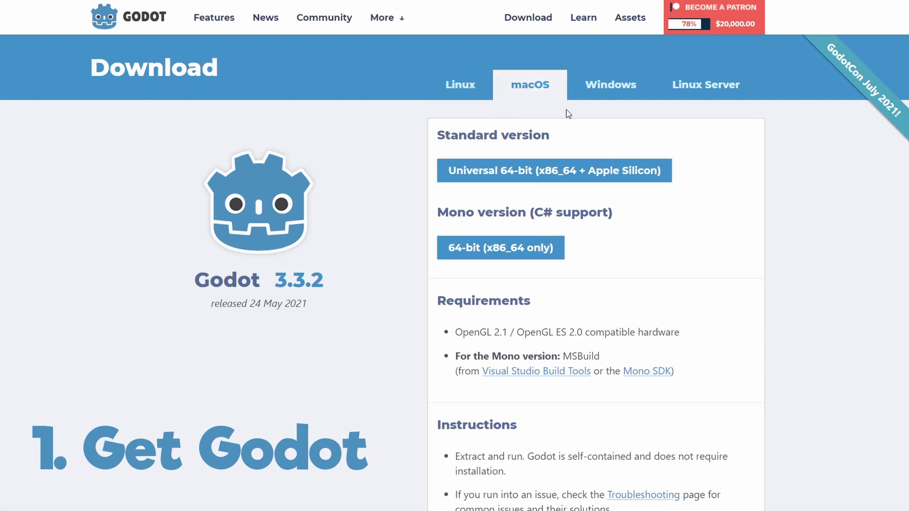
{"action": "left_click", "coordinate": [611, 86]}
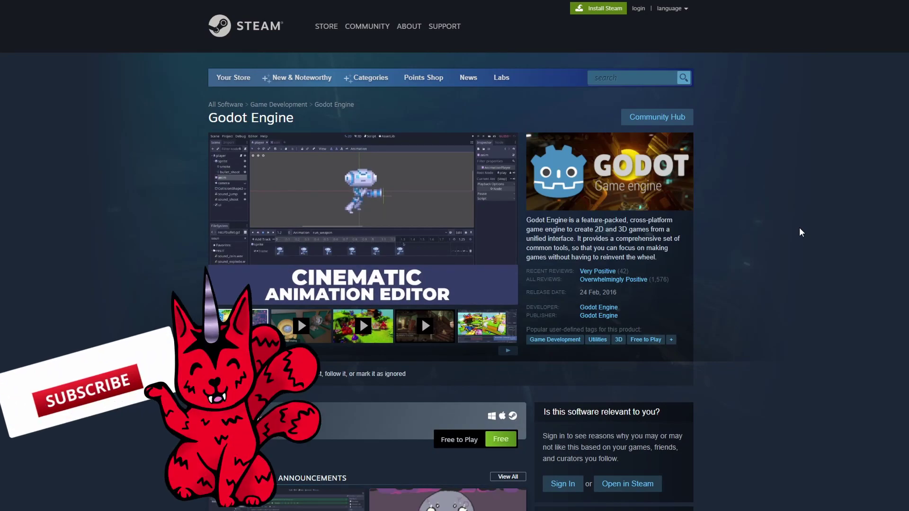
{"action": "scroll", "coordinate": [798, 241], "scroll_direction": "down", "scroll_amount": 2}
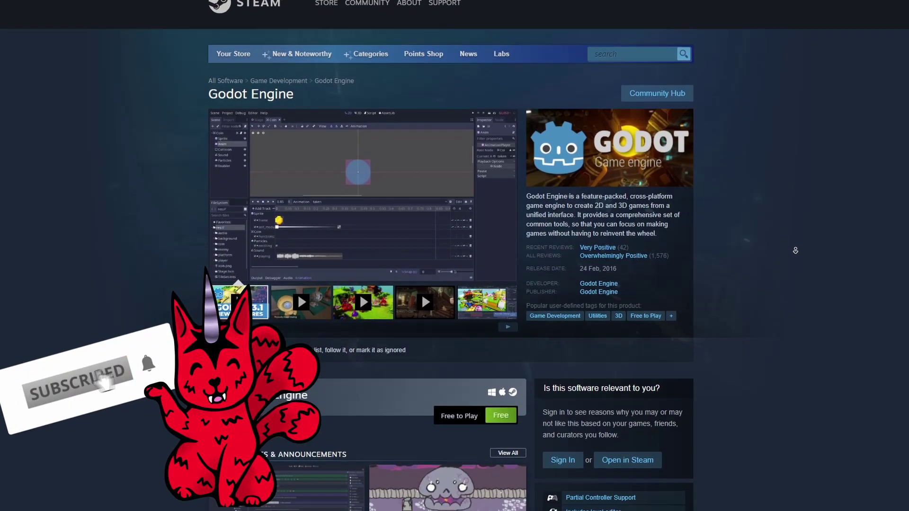
Search the Asset Library templates for 'Dodge' and download the 2D Dodge The Creeps Demo.
{"action": "scroll", "coordinate": [795, 250], "scroll_direction": "down", "scroll_amount": 3}
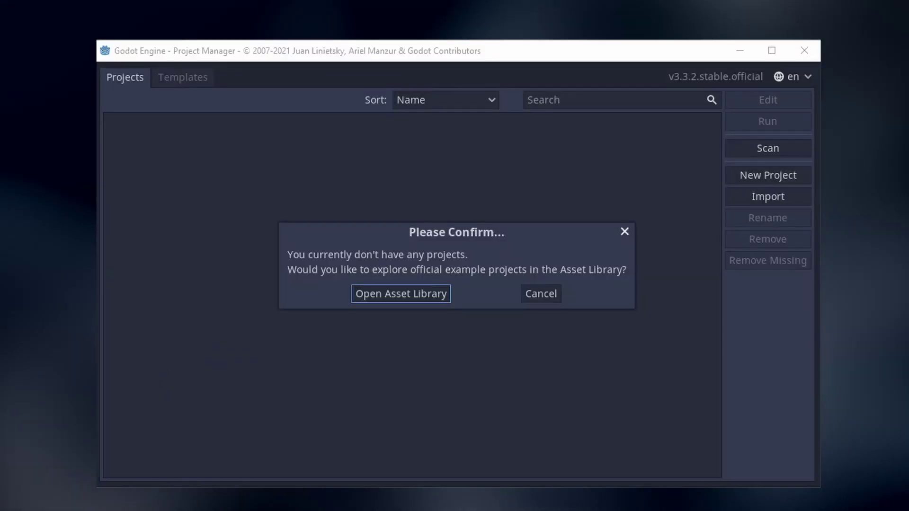
{"action": "left_click", "coordinate": [623, 50]}
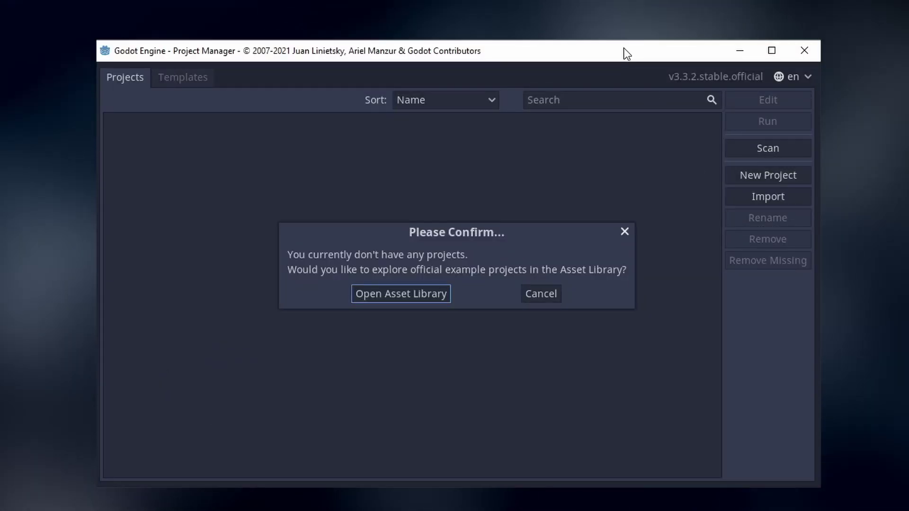
{"action": "left_click", "coordinate": [412, 294]}
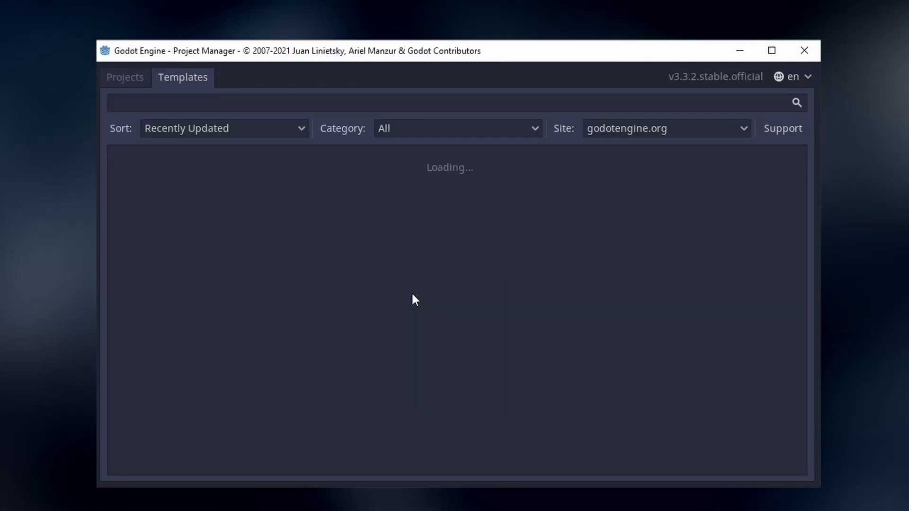
{"action": "scroll", "coordinate": [241, 247], "scroll_direction": "down", "scroll_amount": 15}
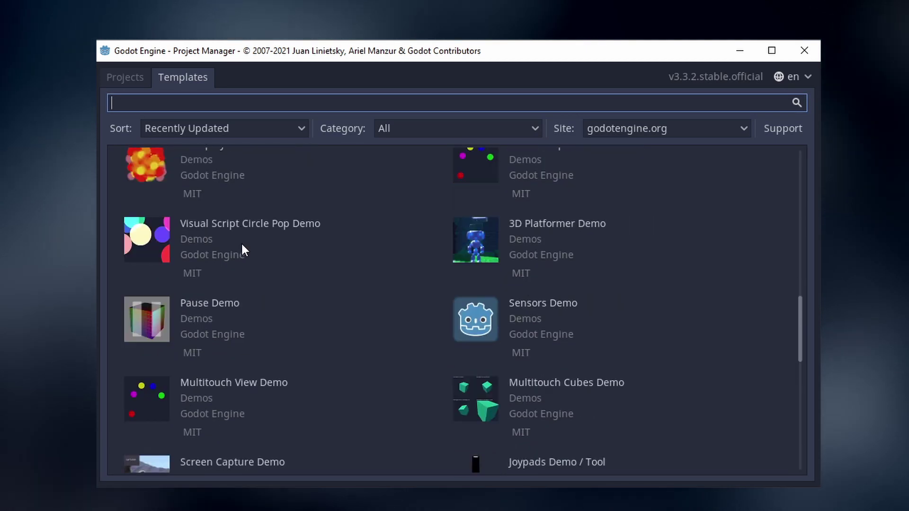
{"action": "scroll", "coordinate": [242, 245], "scroll_direction": "down", "scroll_amount": 8}
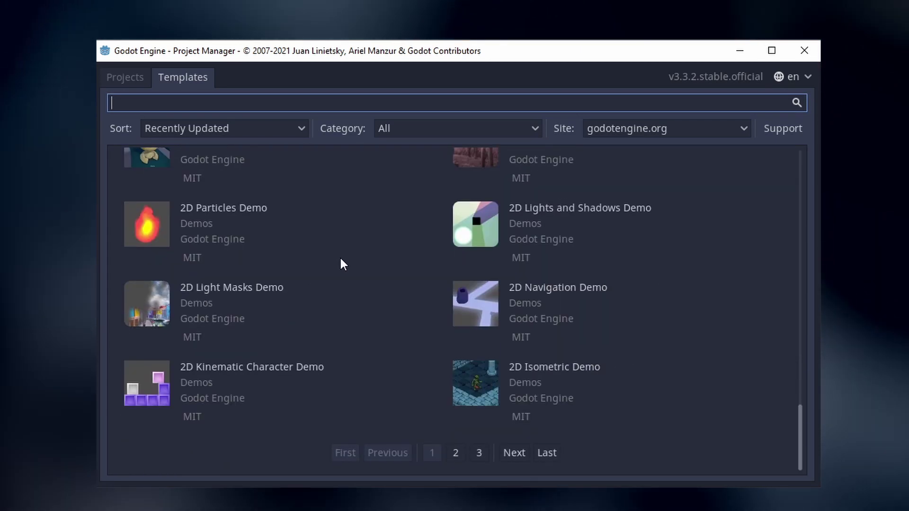
{"action": "type", "text": "Dodge"}
{"action": "left_click", "coordinate": [549, 238]}
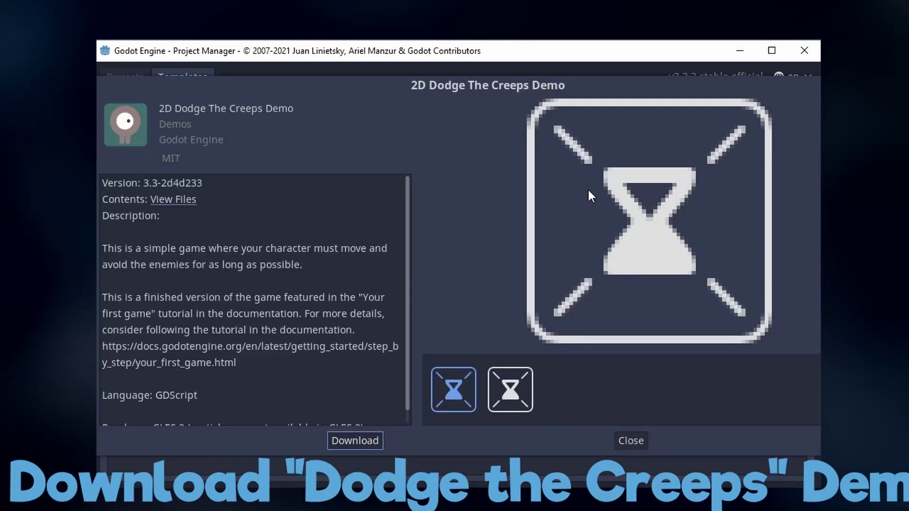
{"action": "left_click", "coordinate": [374, 442]}
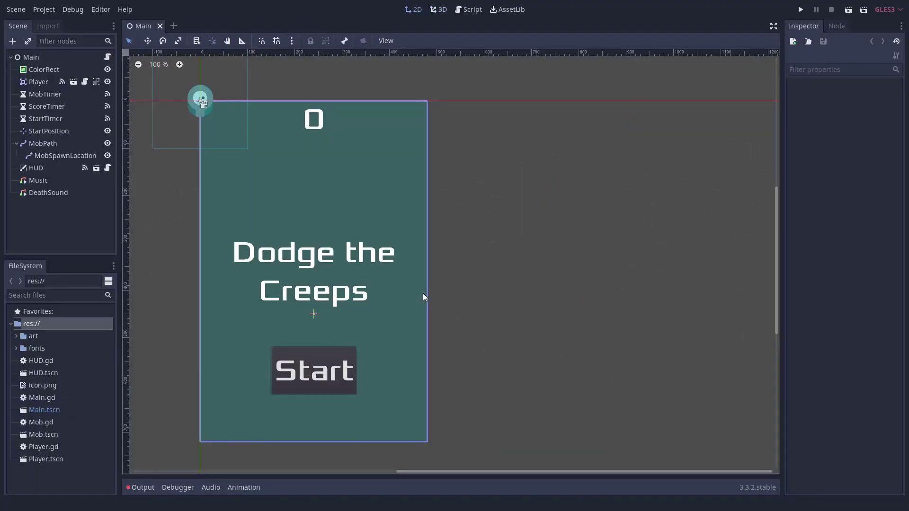
Run the project, steer the player past creeps to a score of 7, then stop with F8.
{"action": "left_click", "coordinate": [800, 9]}
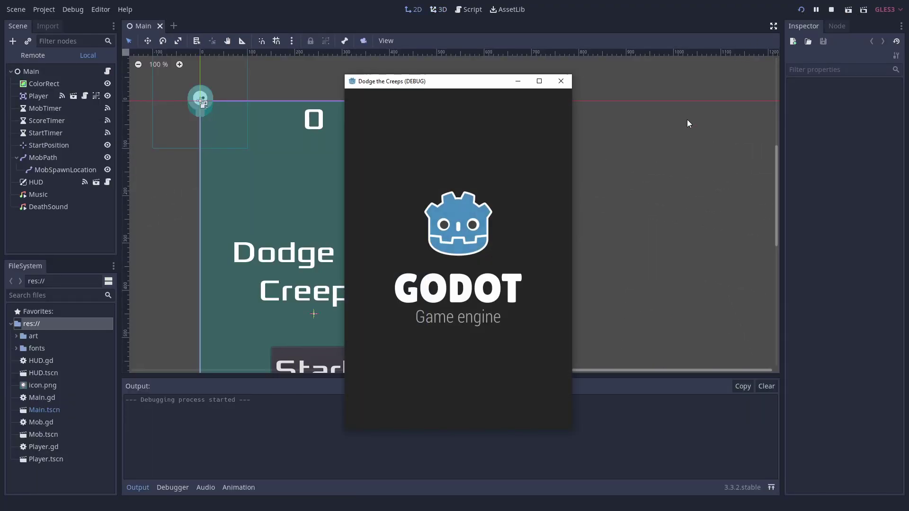
{"action": "left_click", "coordinate": [481, 364]}
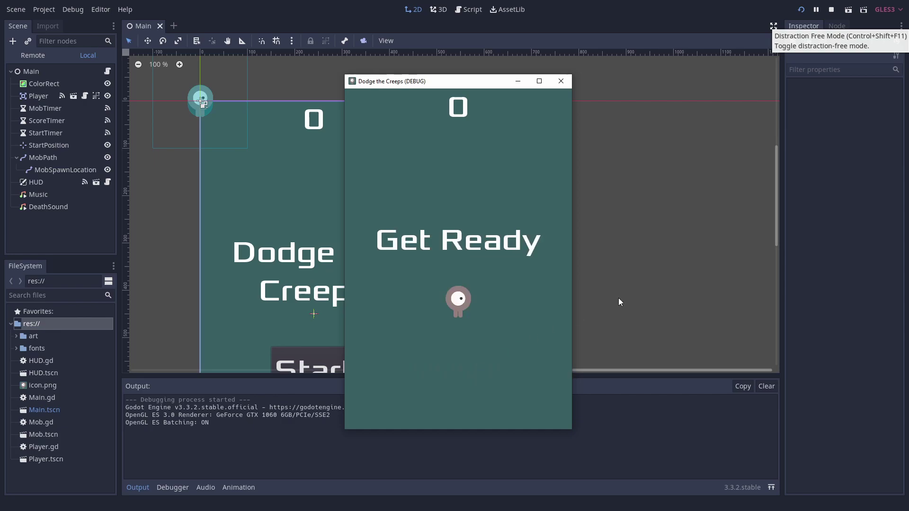
{"action": "key", "text": "Down"}
{"action": "key", "text": "Up"}
{"action": "key", "text": "Left"}
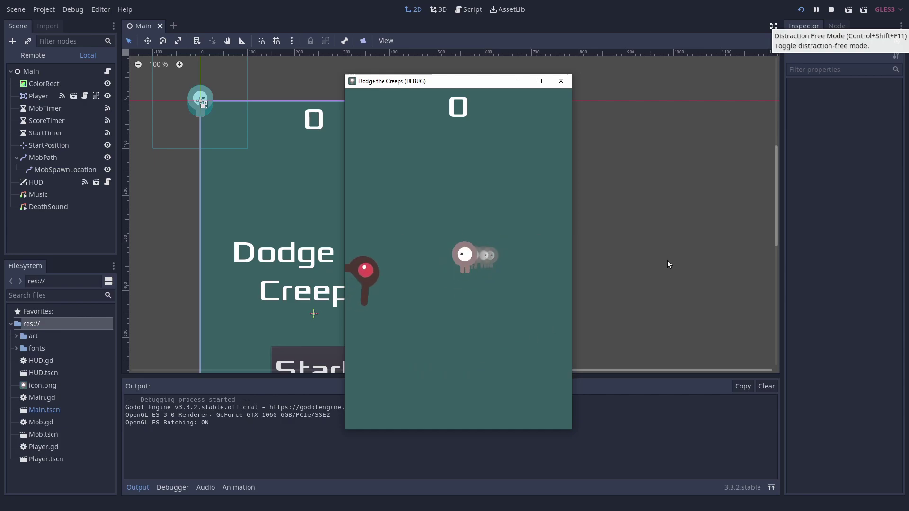
{"action": "key", "text": "Down"}
{"action": "key", "text": "Right"}
{"action": "key", "text": "Left"}
{"action": "key", "text": "Up"}
{"action": "key", "text": "Right"}
{"action": "key", "text": "Down"}
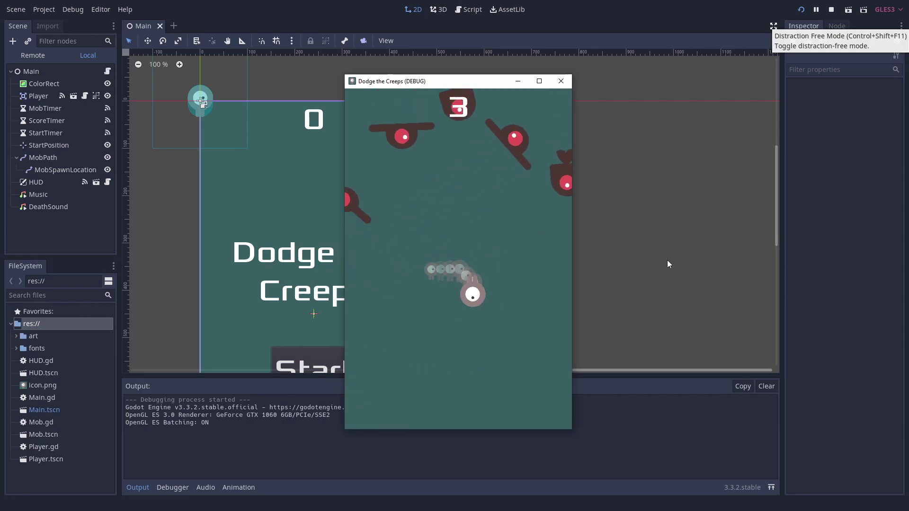
{"action": "key", "text": "Left"}
{"action": "key", "text": "Right"}
{"action": "key", "text": "Up"}
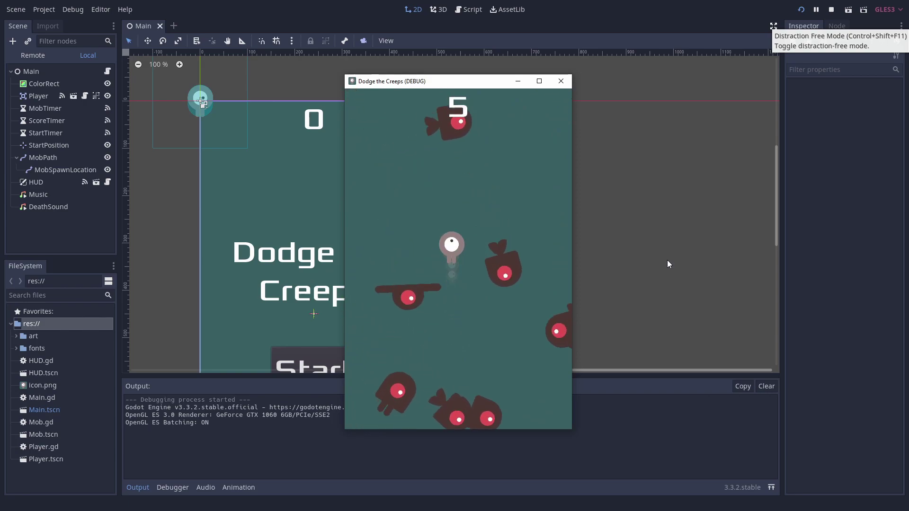
{"action": "key", "text": "Left"}
{"action": "key", "text": "Right"}
{"action": "key", "text": "Down"}
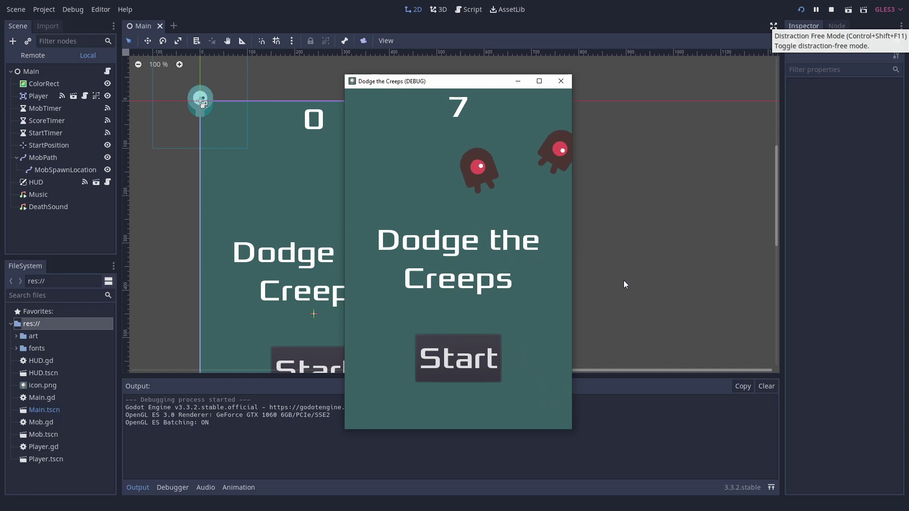
{"action": "key", "text": "F8"}
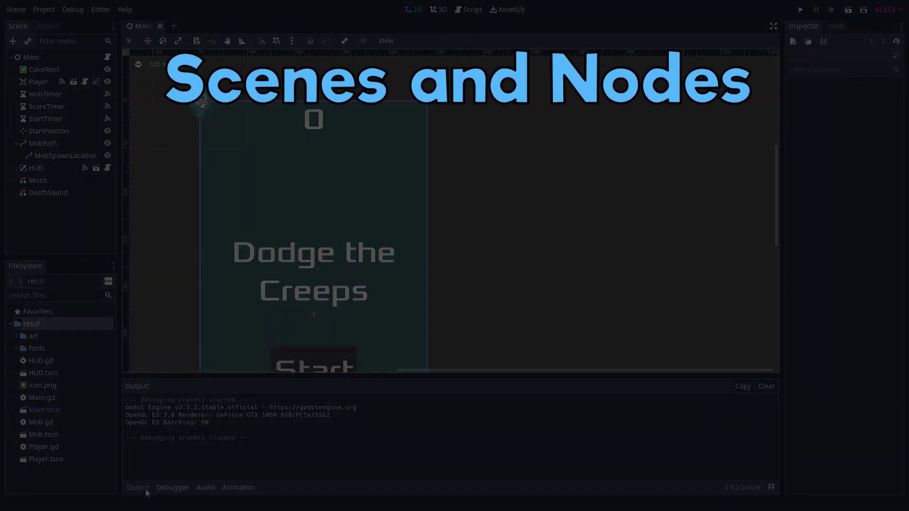
Collapse the Output panel so the Main scene fills the 2D view.
{"action": "left_click", "coordinate": [147, 493]}
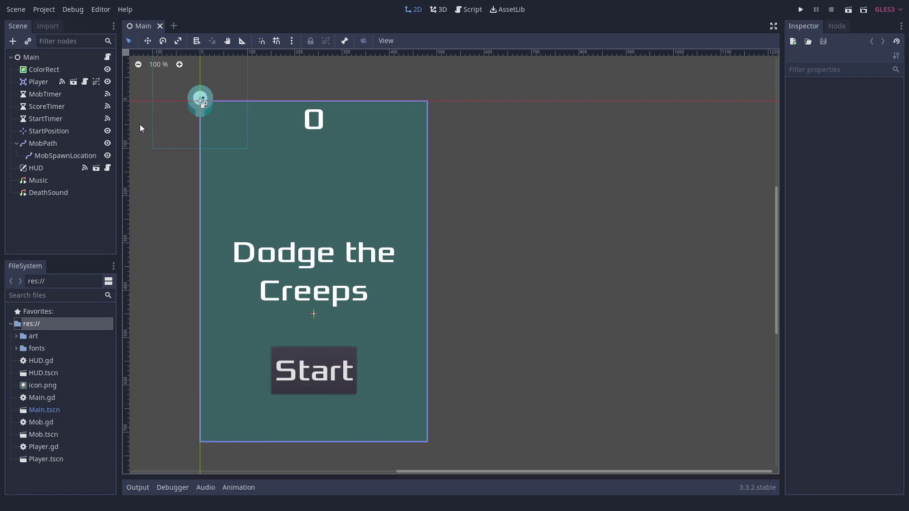
Change the ColorRect background colour from teal to bright orange (bc6500).
{"action": "left_click", "coordinate": [61, 69]}
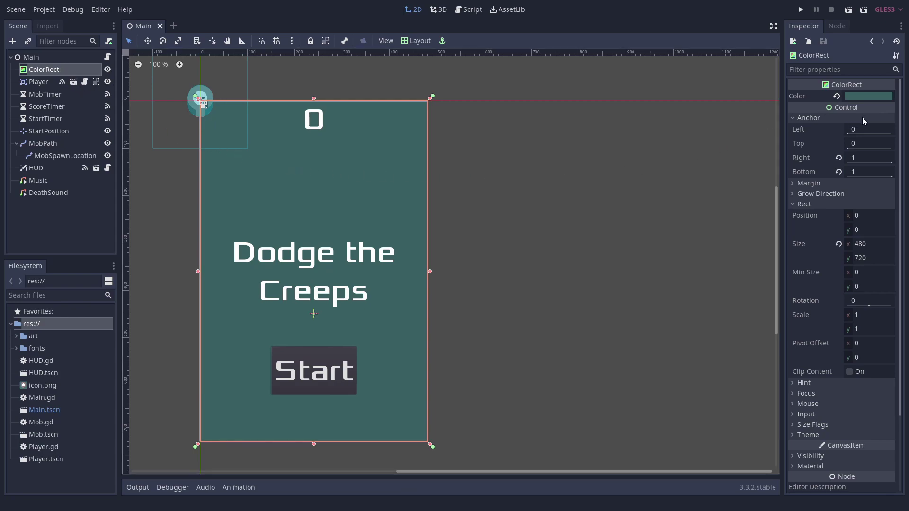
{"action": "scroll", "coordinate": [862, 117], "scroll_direction": "down", "scroll_amount": 4}
{"action": "scroll", "coordinate": [862, 117], "scroll_direction": "up", "scroll_amount": 2}
{"action": "scroll", "coordinate": [863, 117], "scroll_direction": "up", "scroll_amount": 2}
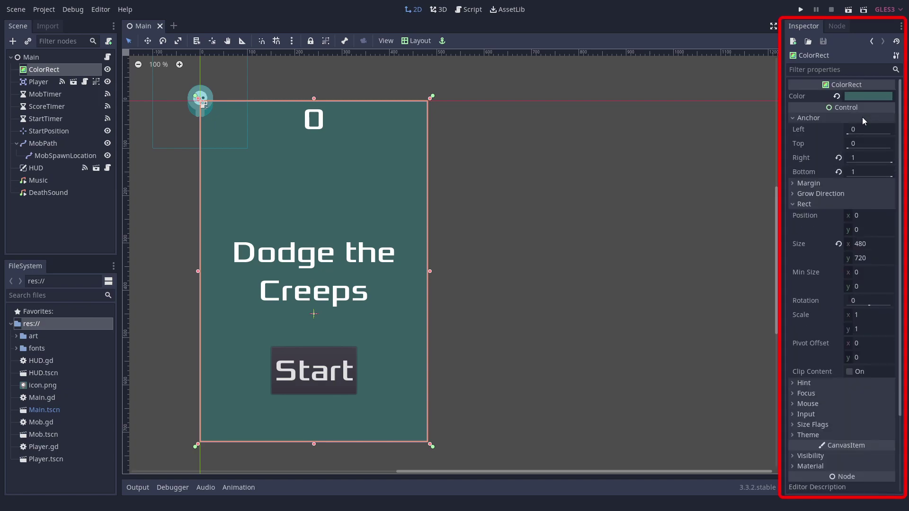
{"action": "left_click", "coordinate": [854, 97]}
{"action": "left_click_drag", "start_coordinate": [841, 63], "coordinate": [836, 20]}
{"action": "left_click_drag", "start_coordinate": [800, 55], "coordinate": [837, 16]}
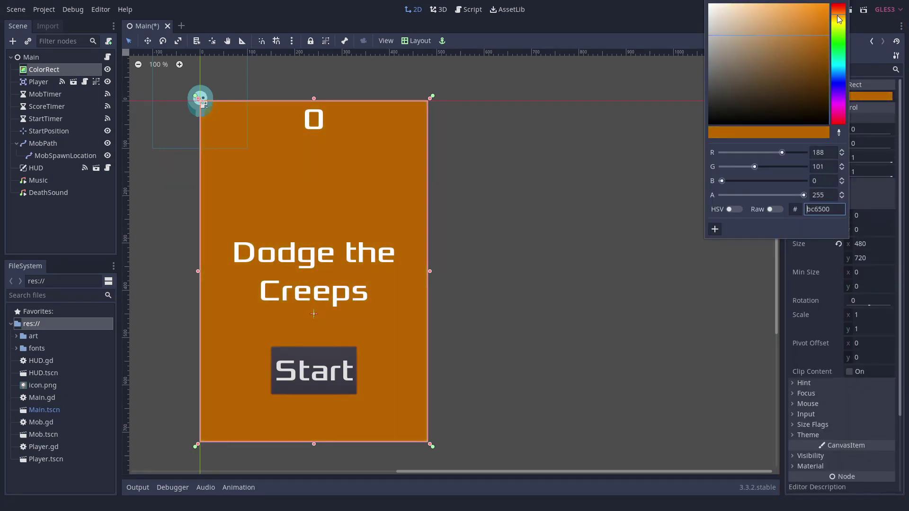
{"action": "left_click", "coordinate": [643, 277]}
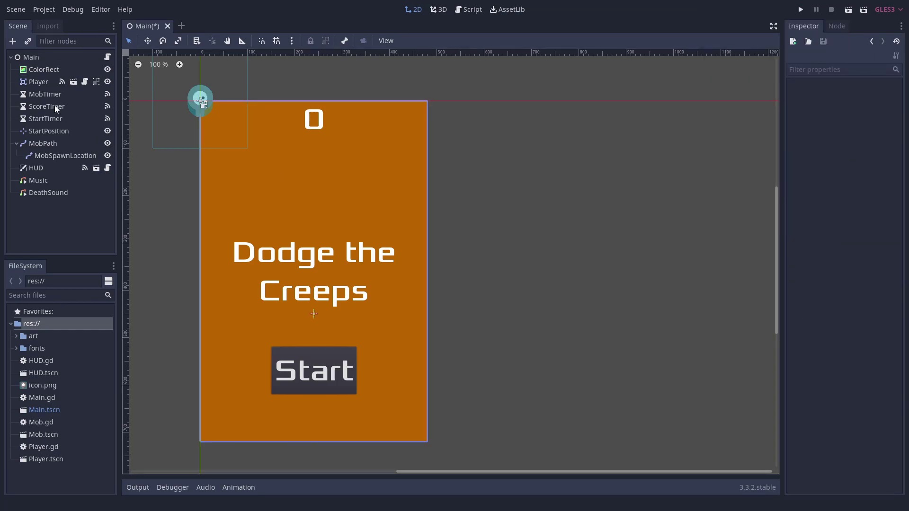
Inspect the MobTimer and Music nodes, then the Player node with its Speed of 400.
{"action": "left_click", "coordinate": [39, 94]}
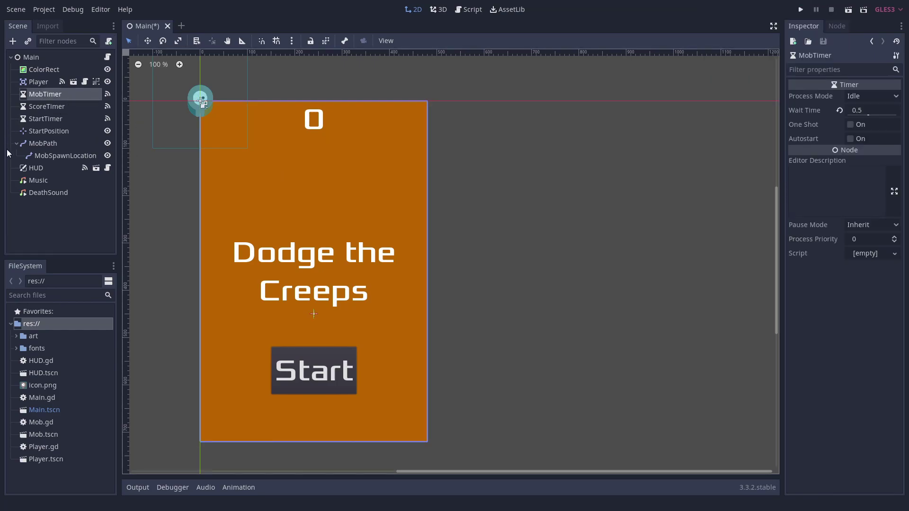
{"action": "left_click", "coordinate": [67, 180]}
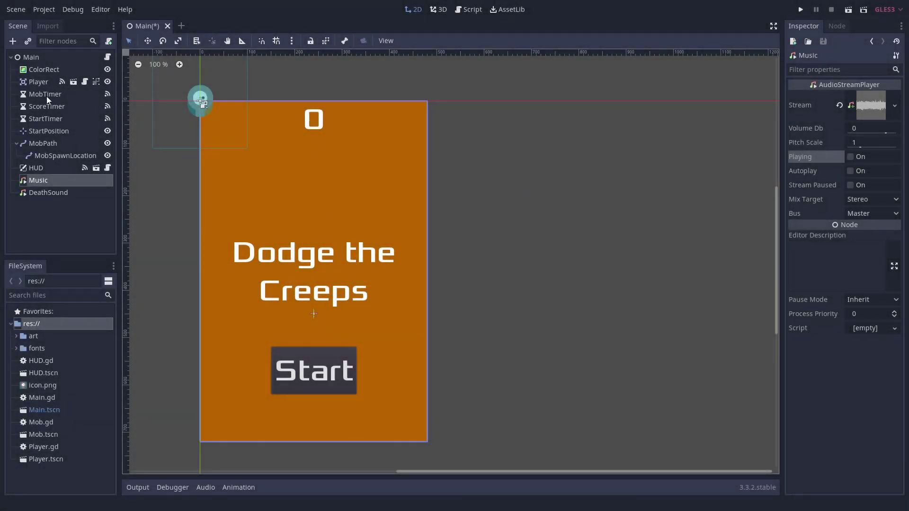
{"action": "left_click", "coordinate": [31, 82]}
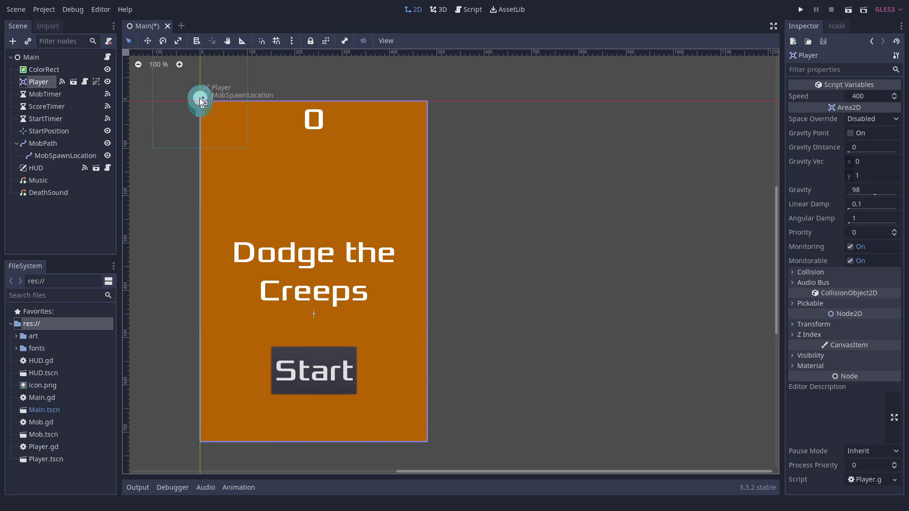
Open the Player scene, centre the sprite, and shorten the CollisionShape2D capsule slightly.
{"action": "left_click", "coordinate": [73, 82]}
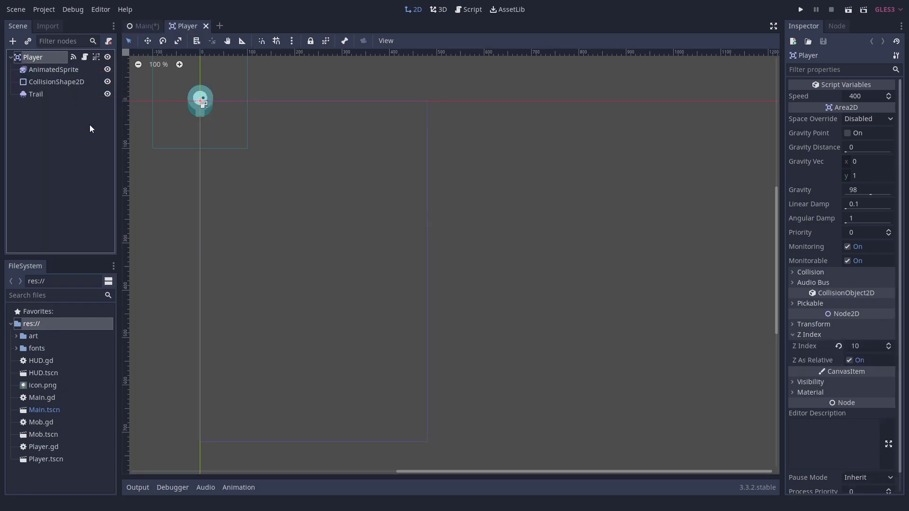
{"action": "middle_click_drag", "start_coordinate": [178, 99], "coordinate": [339, 266]}
{"action": "scroll", "coordinate": [357, 245], "scroll_direction": "up", "scroll_amount": 6}
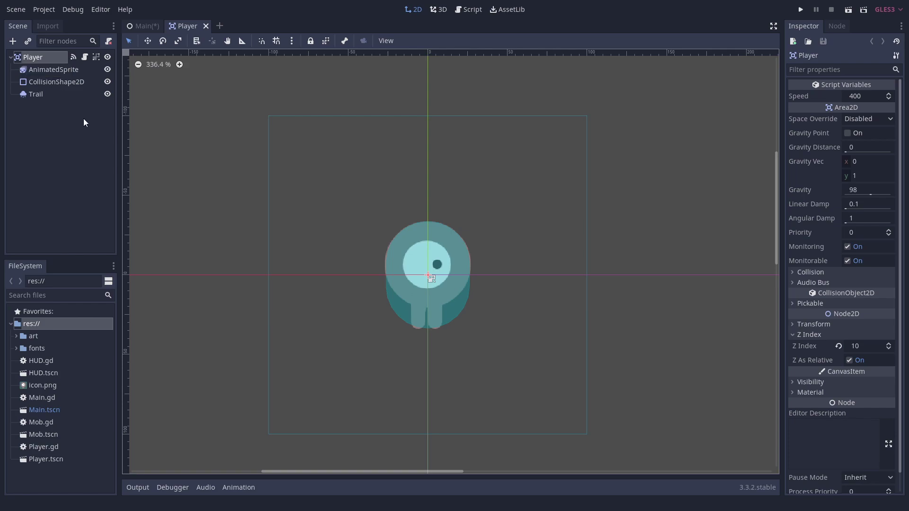
{"action": "left_click", "coordinate": [36, 84]}
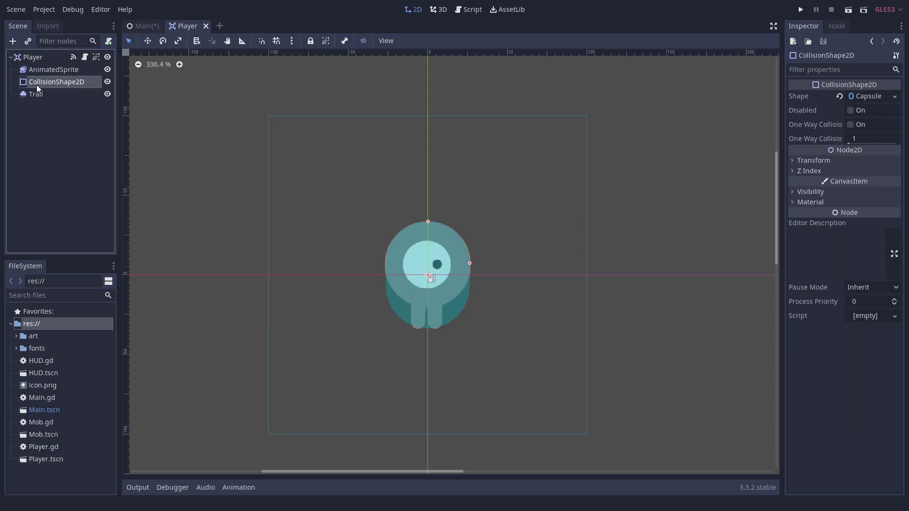
{"action": "mouse_move", "coordinate": [428, 221]}
{"action": "left_mouse_down"}
{"action": "mouse_move", "coordinate": [428, 268]}
{"action": "mouse_move", "coordinate": [422, 221]}
{"action": "left_mouse_up"}
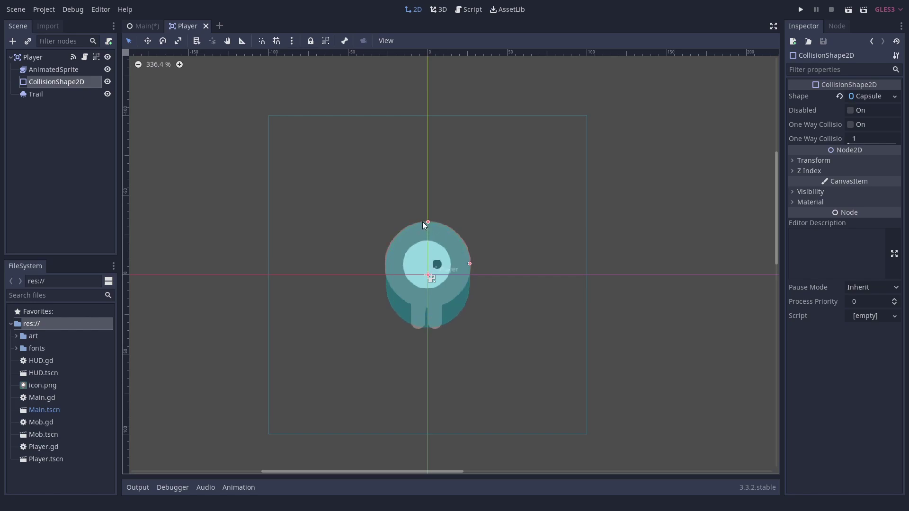
View AnimatedSprite, then test the Trail's Initial Velocity at 245.19 and undo back to 1.
{"action": "left_click", "coordinate": [54, 69]}
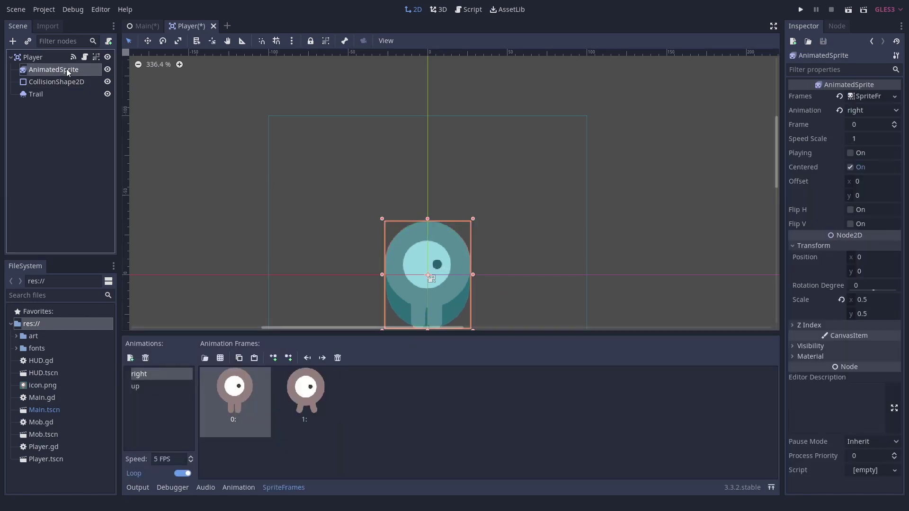
{"action": "scroll", "coordinate": [279, 267], "scroll_direction": "up", "scroll_amount": 1}
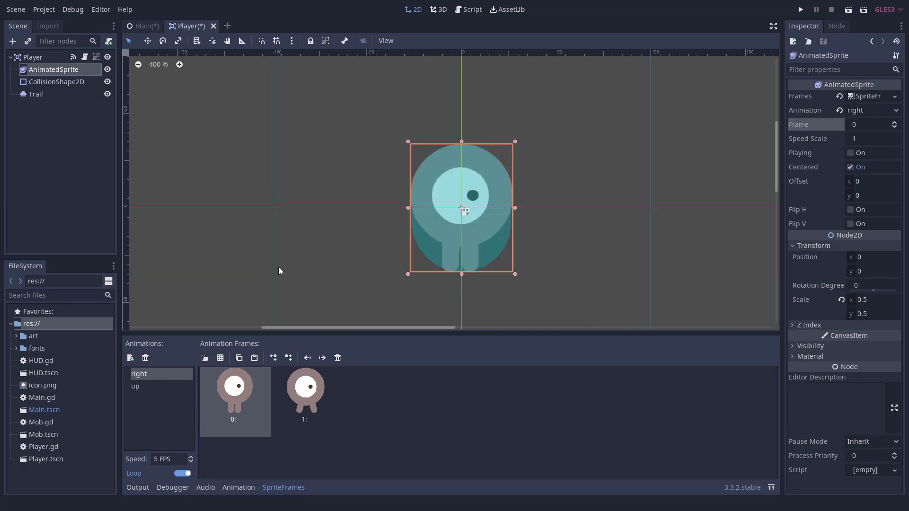
{"action": "left_click", "coordinate": [35, 94]}
{"action": "scroll", "coordinate": [860, 265], "scroll_direction": "down", "scroll_amount": 3}
{"action": "left_click", "coordinate": [864, 227]}
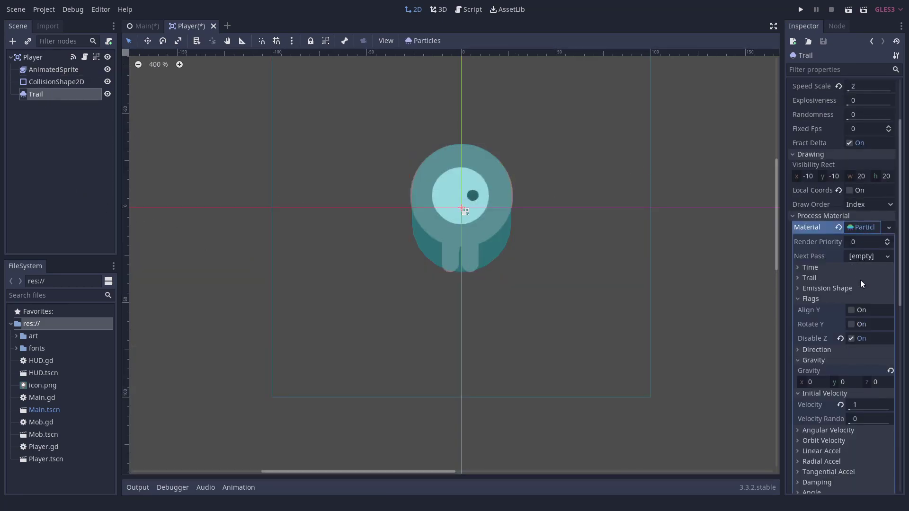
{"action": "scroll", "coordinate": [860, 284], "scroll_direction": "down", "scroll_amount": 2}
{"action": "left_click_drag", "start_coordinate": [860, 357], "coordinate": [890, 357]}
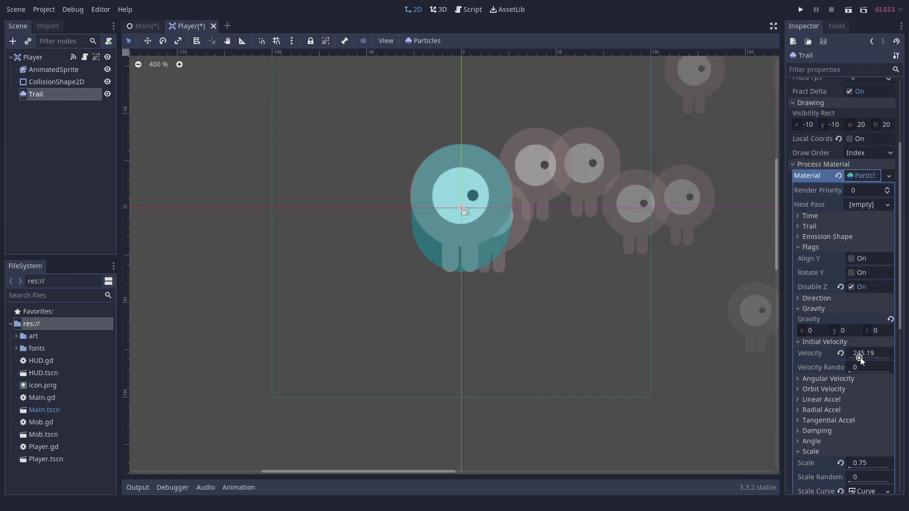
{"action": "key", "text": "ctrl+z"}
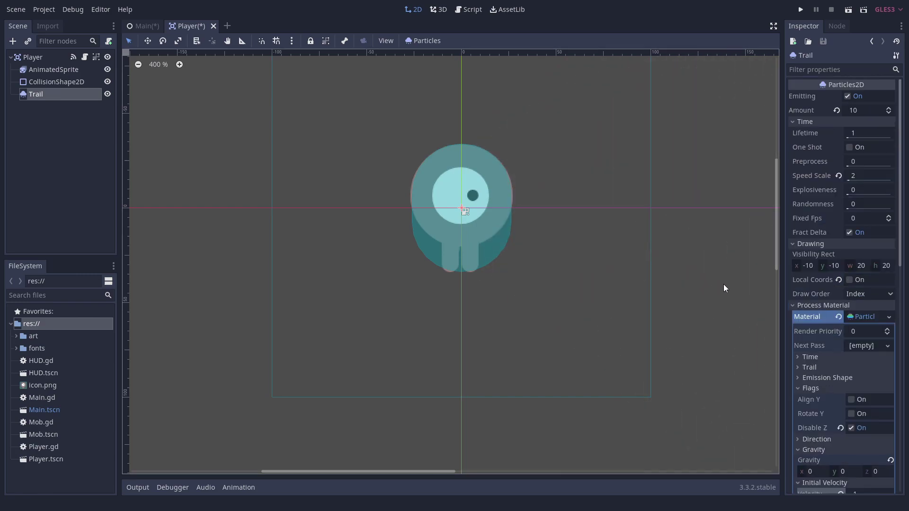
Open Player.gd and highlight the _ready function, _process(delta) line, and input checks on lines 14–22.
{"action": "left_click", "coordinate": [87, 57]}
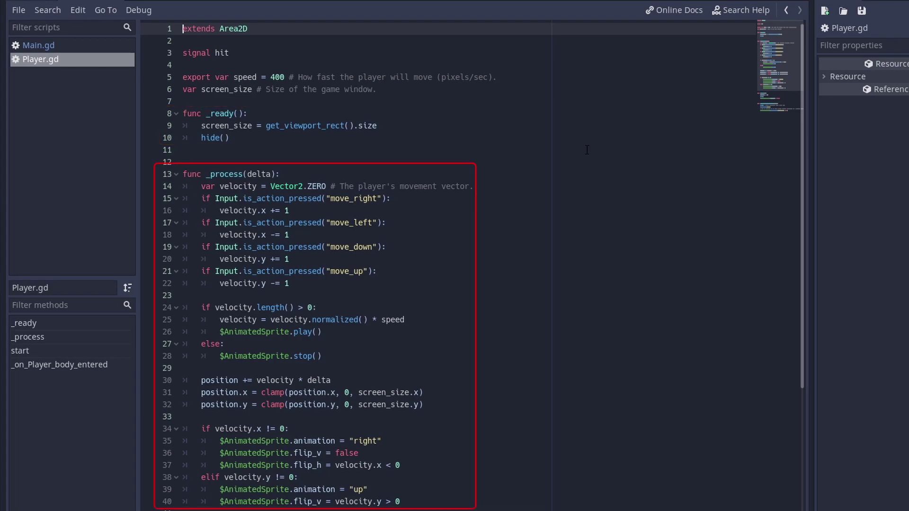
{"action": "left_click_drag", "start_coordinate": [230, 137], "coordinate": [171, 115]}
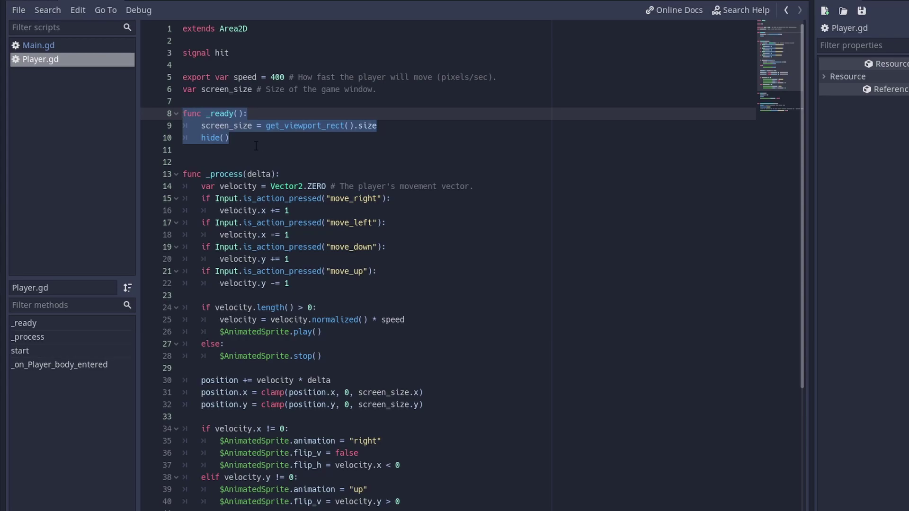
{"action": "left_click_drag", "start_coordinate": [182, 174], "coordinate": [290, 177]}
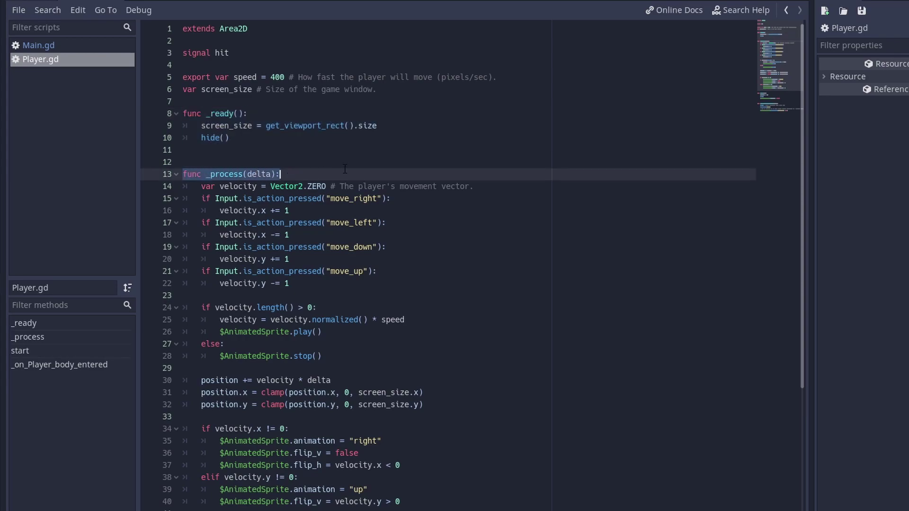
{"action": "scroll", "coordinate": [585, 184], "scroll_direction": "down", "scroll_amount": 2}
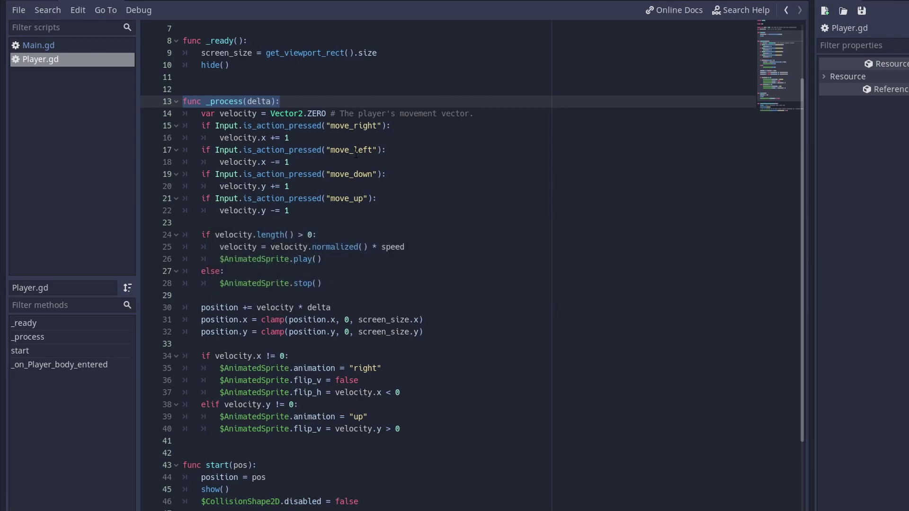
{"action": "left_click_drag", "start_coordinate": [323, 214], "coordinate": [157, 114]}
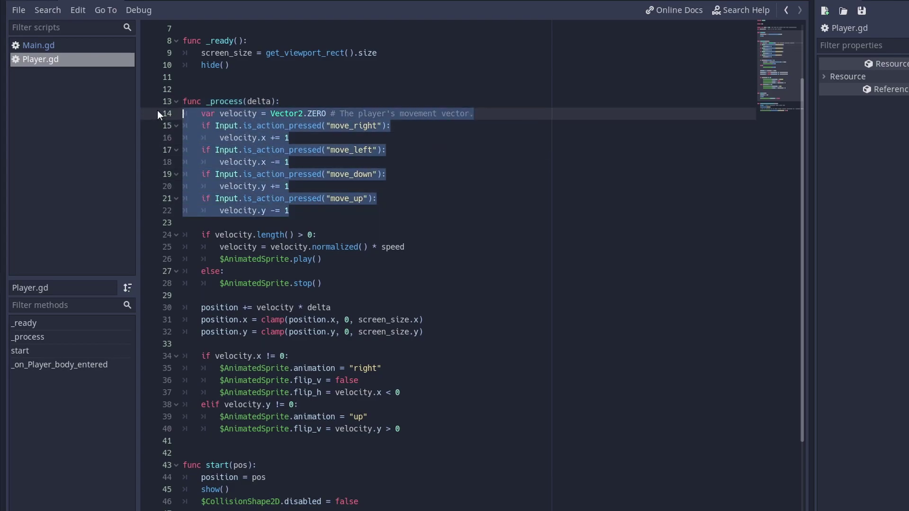
{"action": "left_click", "coordinate": [342, 219]}
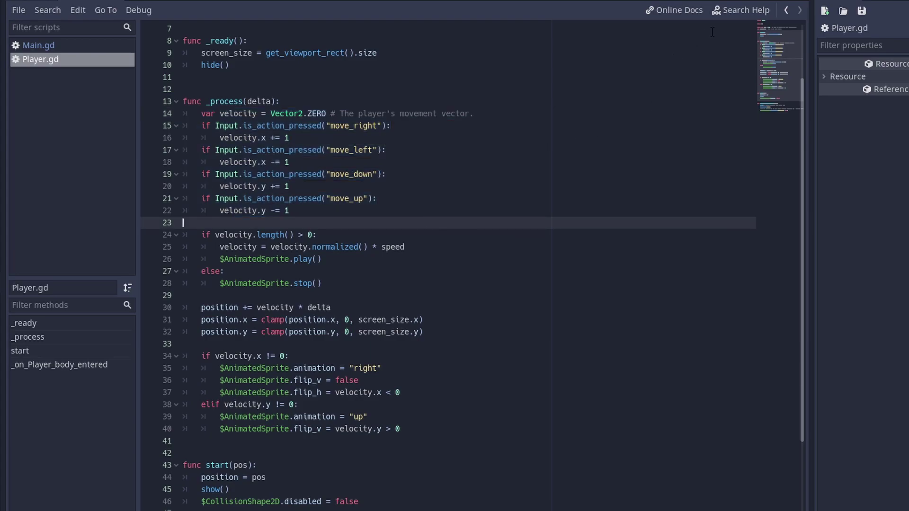
Look up Input.is_action_pressed in the built-in help, then return to Player.gd.
{"action": "left_click", "coordinate": [745, 8]}
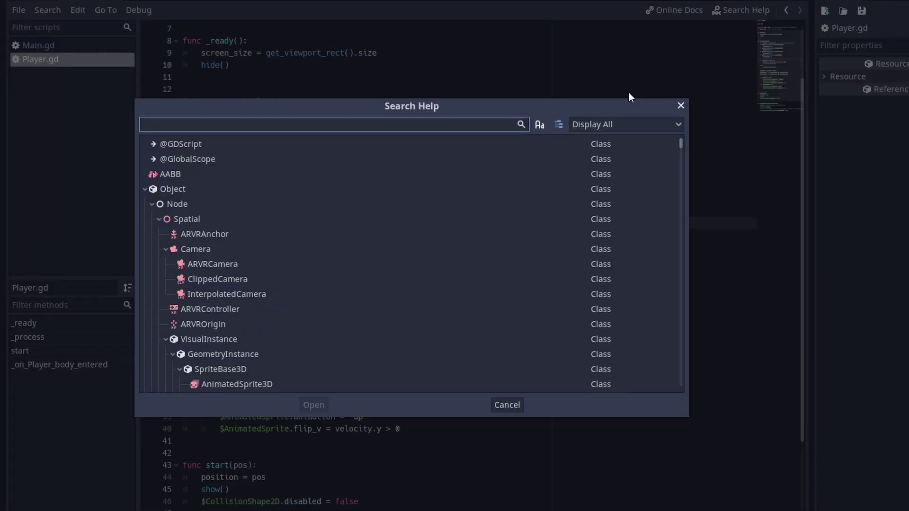
{"action": "type", "text": "is_act"}
{"action": "type", "text": "ion_pressed"}
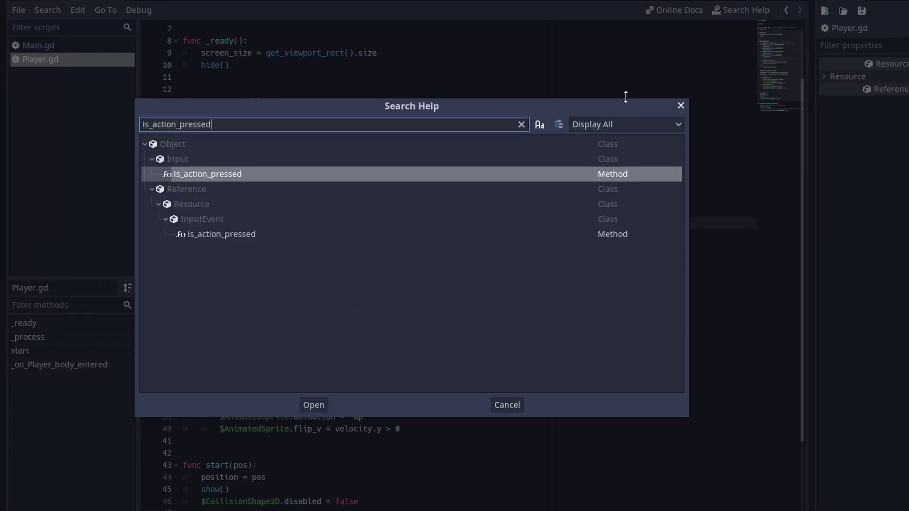
{"action": "left_click", "coordinate": [313, 405]}
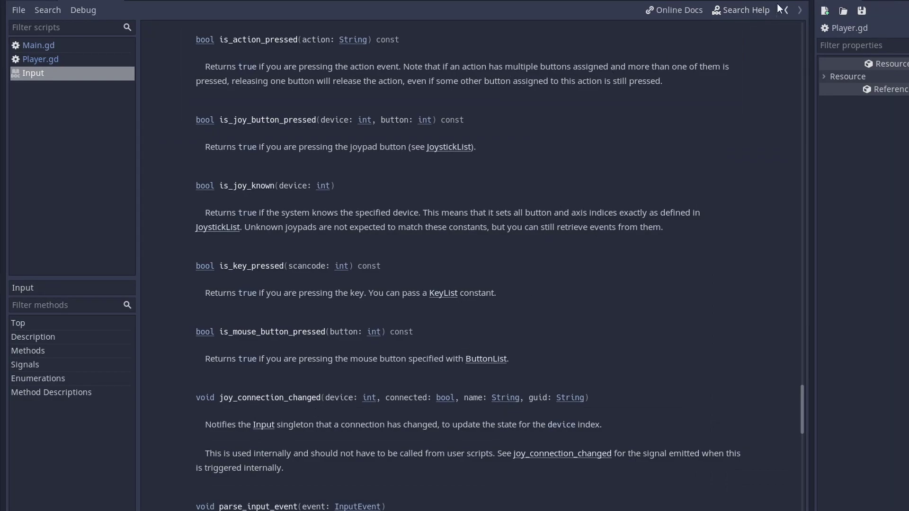
{"action": "left_click", "coordinate": [788, 15]}
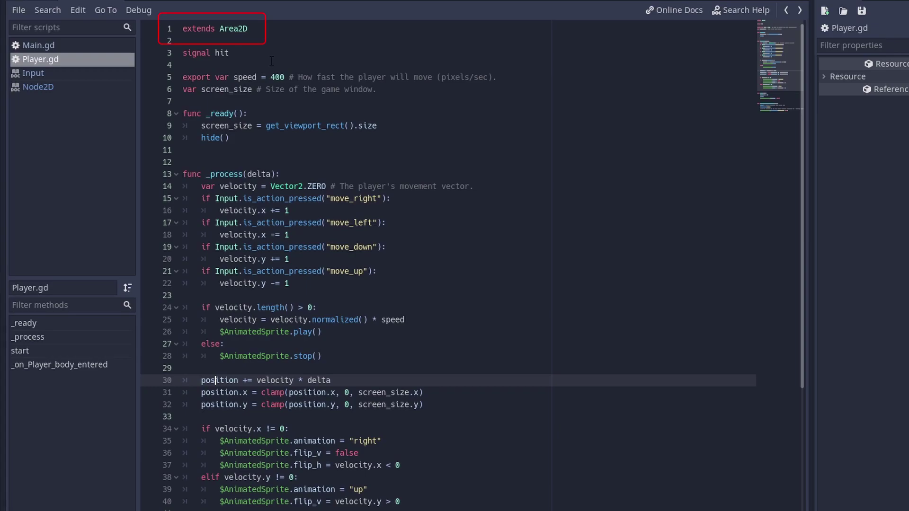
Open the Area2D docs, follow inheritance to CollisionObject2D and Node2D, then return to Player.gd.
{"action": "left_click", "coordinate": [268, 29]}
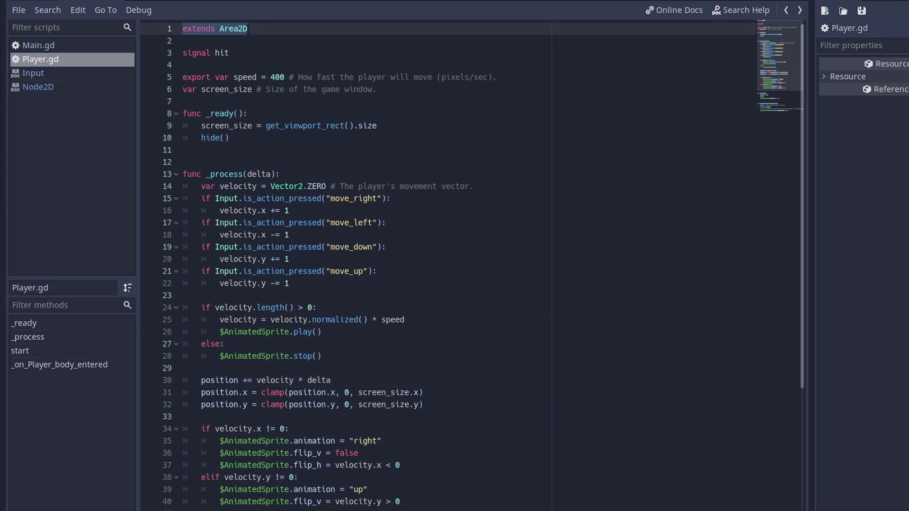
{"action": "left_click", "coordinate": [246, 30], "text": "ctrl"}
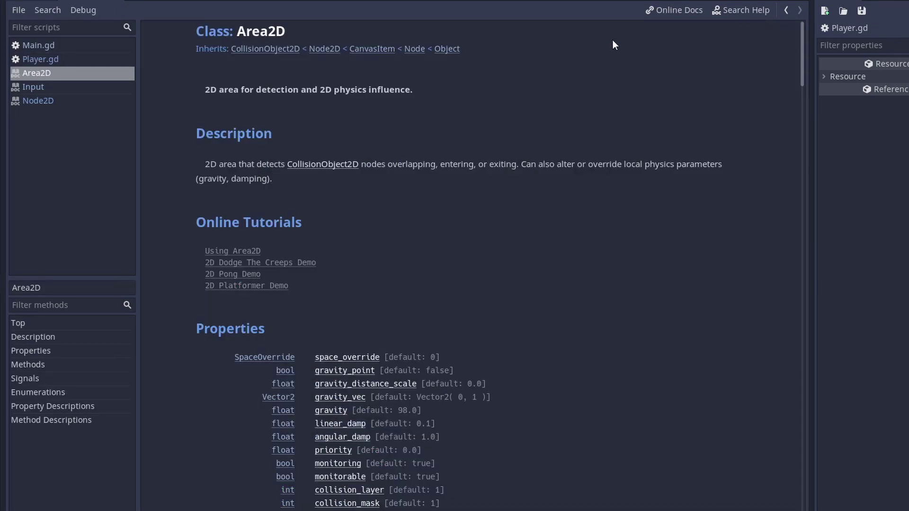
{"action": "left_click", "coordinate": [263, 50]}
{"action": "left_click", "coordinate": [251, 50]}
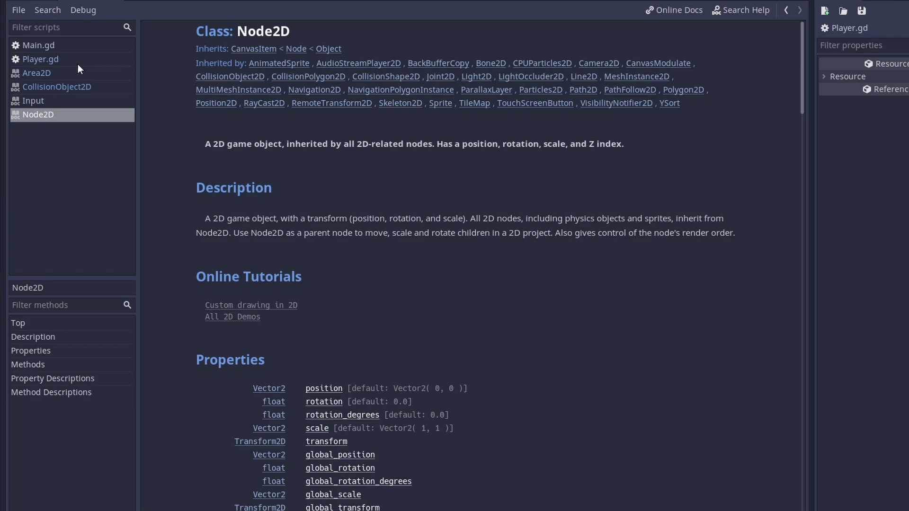
{"action": "left_click", "coordinate": [61, 61]}
Look up the position property in Node2D docs, then highlight the exported speed variable on line 5.
{"action": "left_click", "coordinate": [214, 307], "text": "ctrl"}
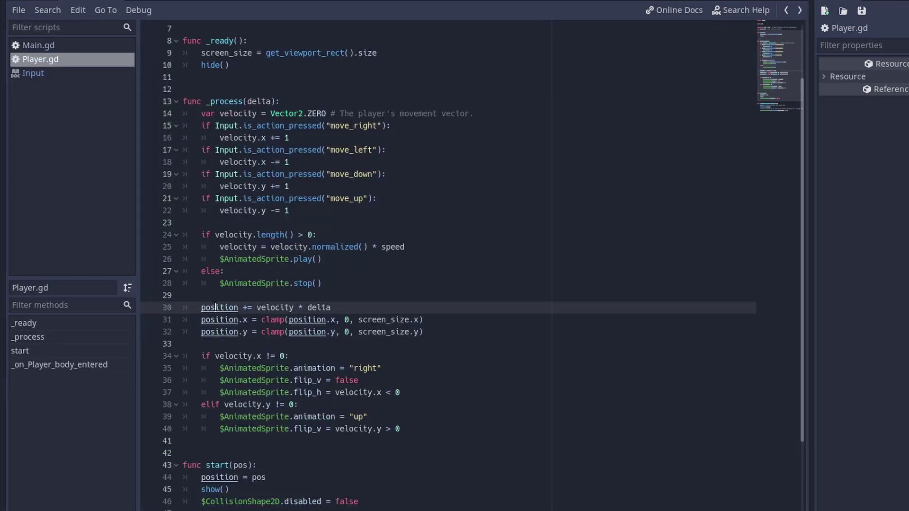
{"action": "scroll", "coordinate": [207, 246], "scroll_direction": "up", "scroll_amount": 10}
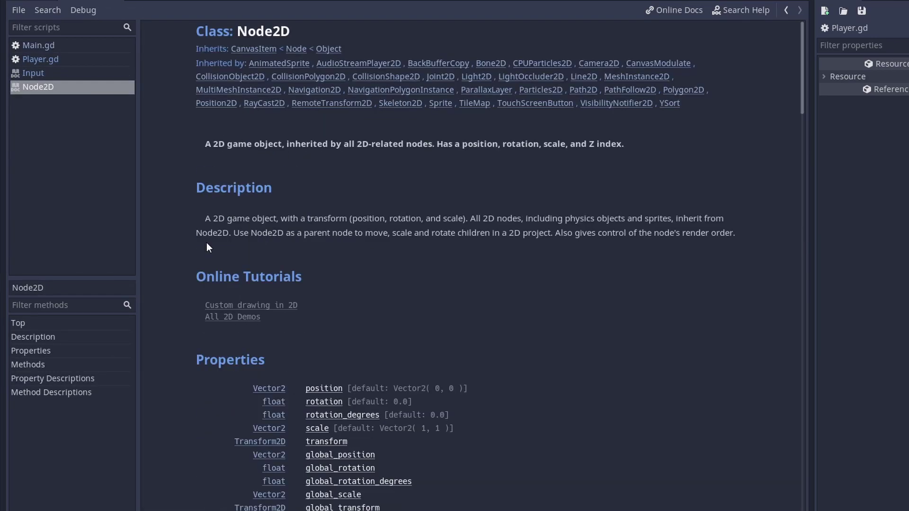
{"action": "left_click", "coordinate": [787, 10]}
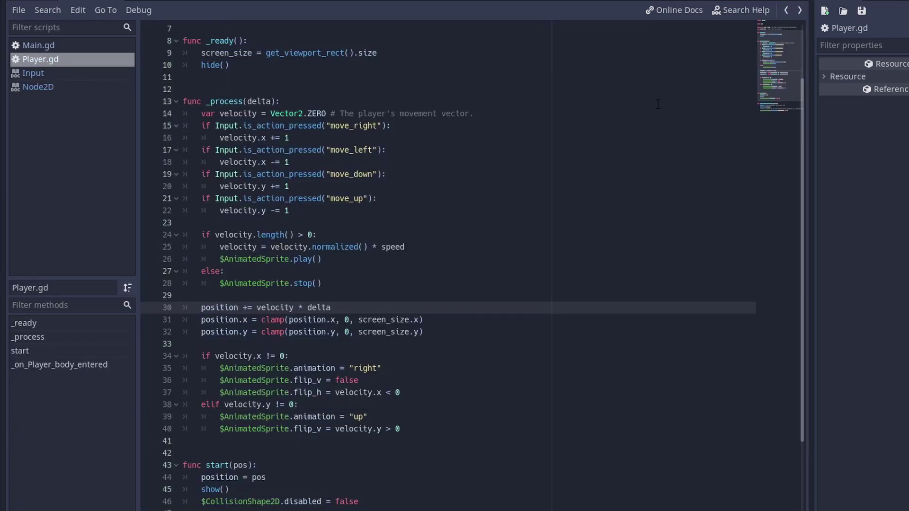
{"action": "scroll", "coordinate": [411, 236], "scroll_direction": "up", "scroll_amount": 1}
{"action": "left_click_drag", "start_coordinate": [220, 284], "coordinate": [408, 283]}
{"action": "scroll", "coordinate": [461, 283], "scroll_direction": "up", "scroll_amount": 1}
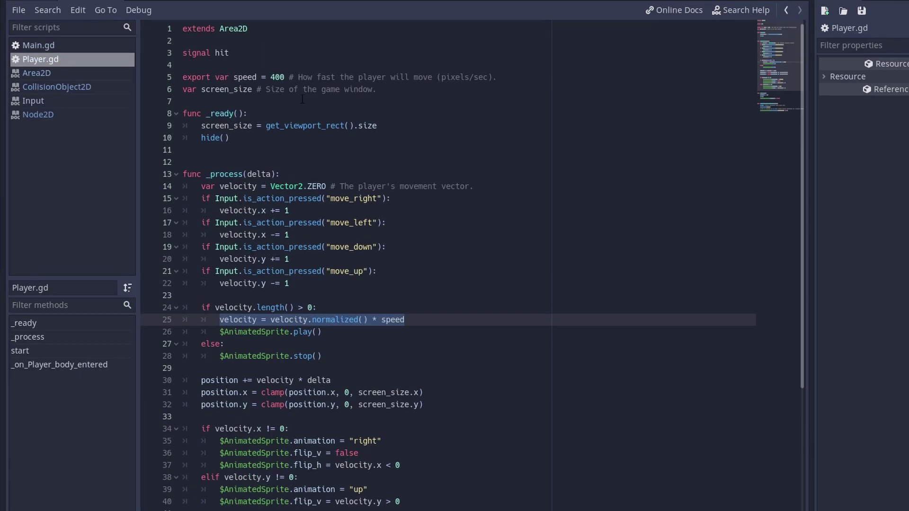
{"action": "left_click_drag", "start_coordinate": [510, 78], "coordinate": [175, 75]}
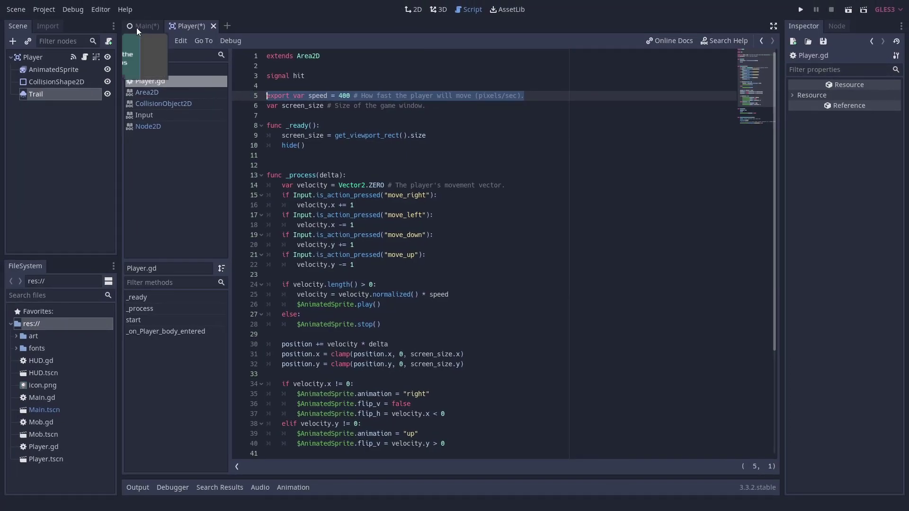
Set the Player's Speed to 800 in the Main scene, then run the game and start a round.
{"action": "left_click", "coordinate": [136, 27]}
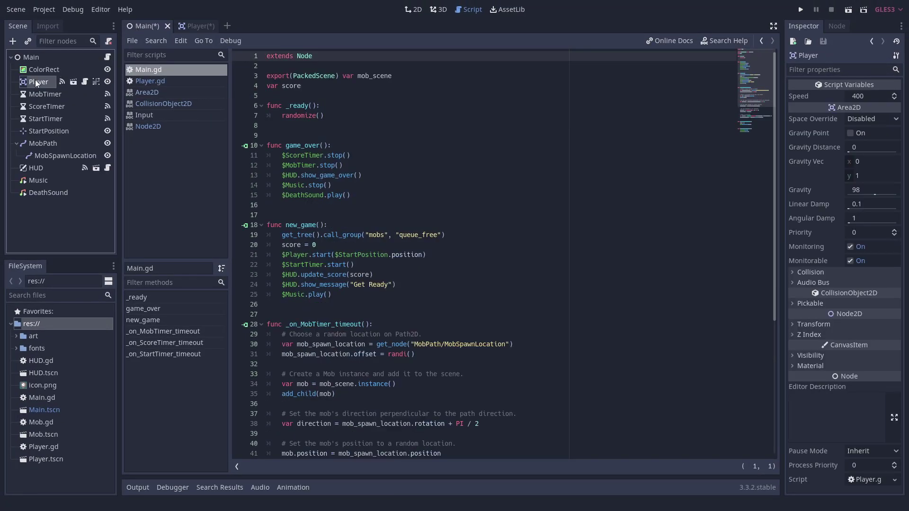
{"action": "left_click", "coordinate": [856, 96]}
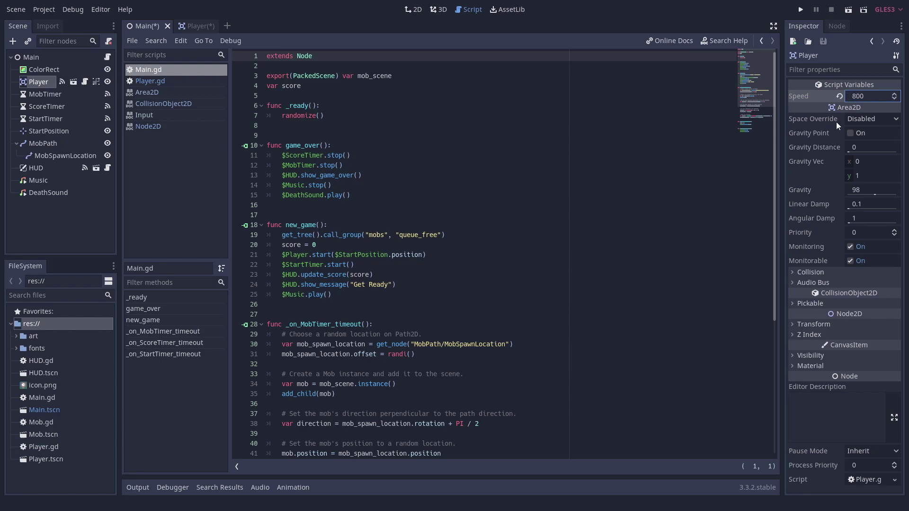
{"action": "left_click", "coordinate": [799, 10]}
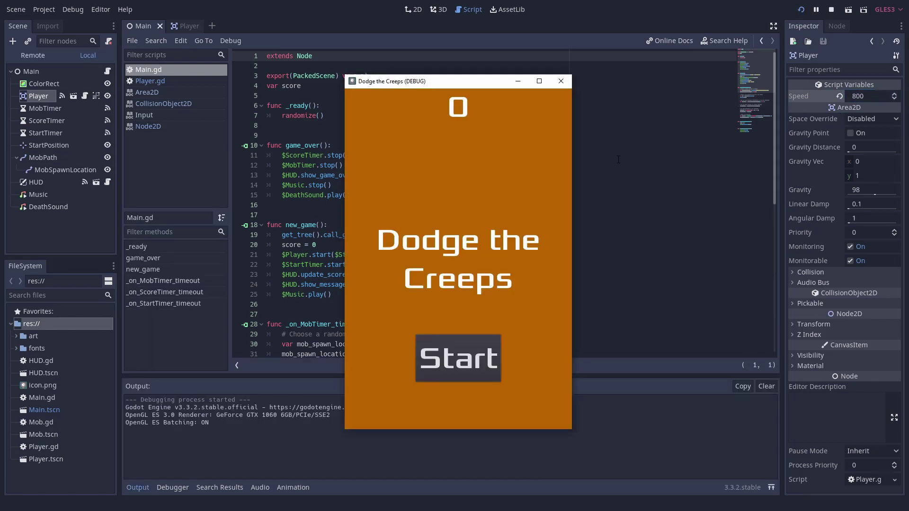
{"action": "left_click", "coordinate": [482, 358]}
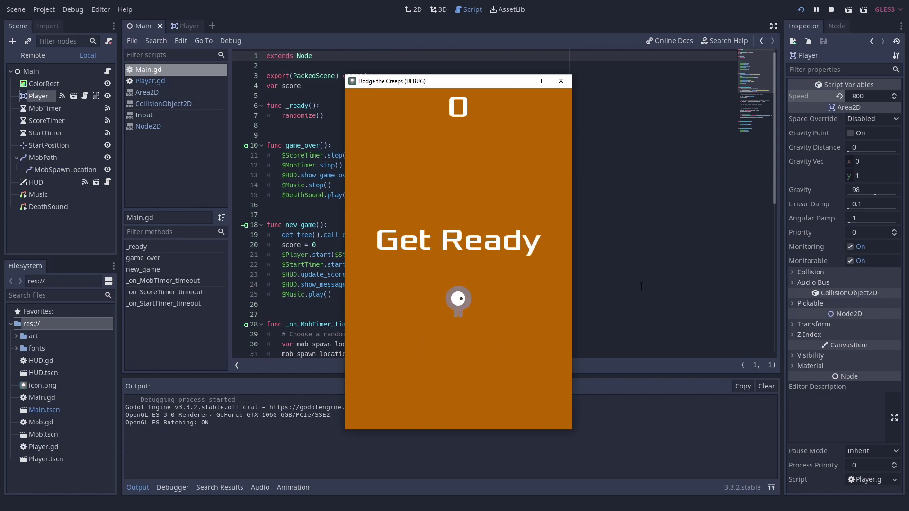
Steer the player up, left, down and right with the arrow keys.
{"action": "key", "text": "Up"}
{"action": "key", "text": "Left"}
{"action": "key", "text": "Down"}
{"action": "key", "text": "Up"}
{"action": "key", "text": "Left"}
{"action": "key", "text": "Down"}
{"action": "key", "text": "Right"}
{"action": "key", "text": "Up"}
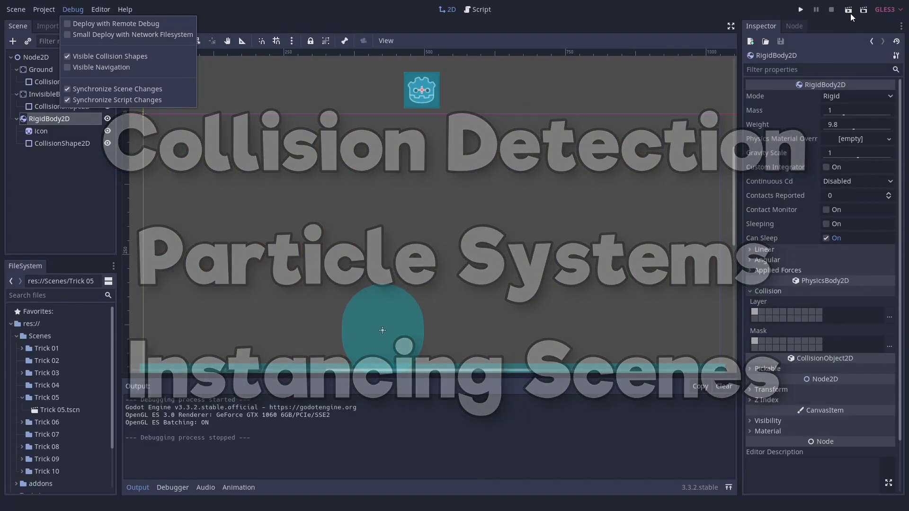
Run the current Trick 05 physics scene with Play Scene.
{"action": "left_click", "coordinate": [849, 10]}
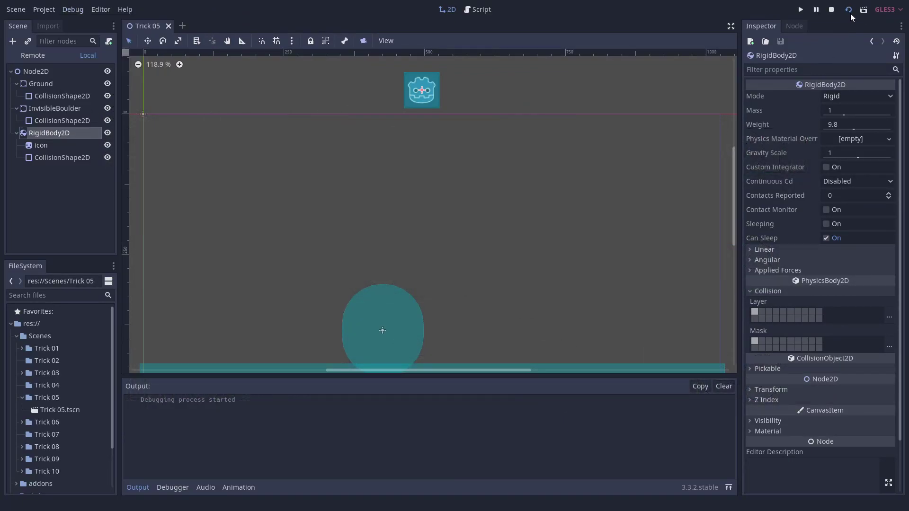